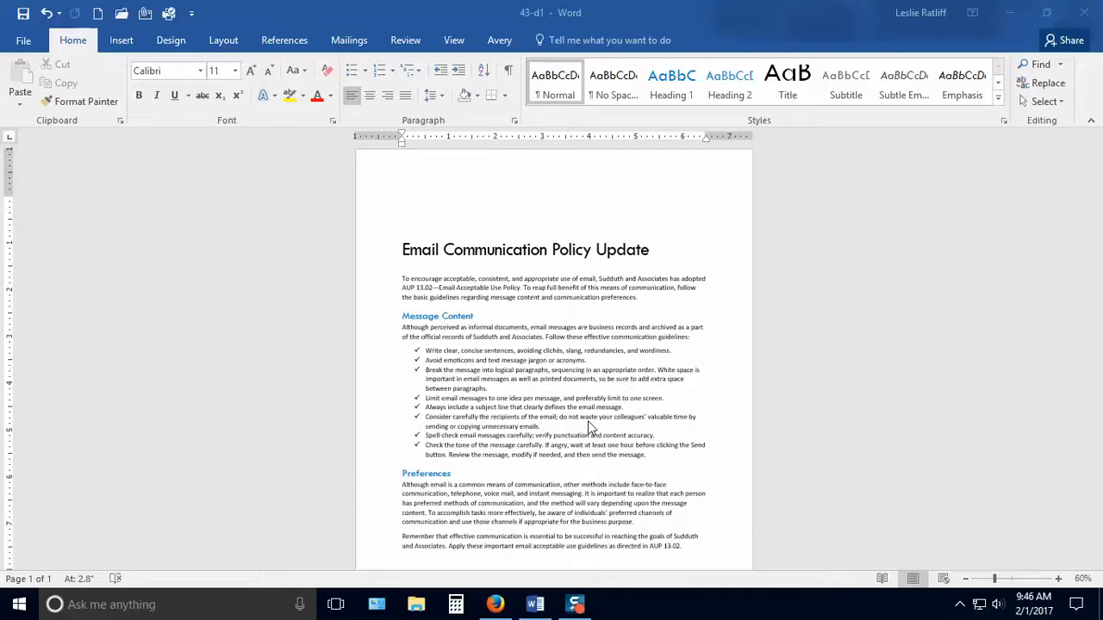
pyautogui.scroll(-1, 590, 428)
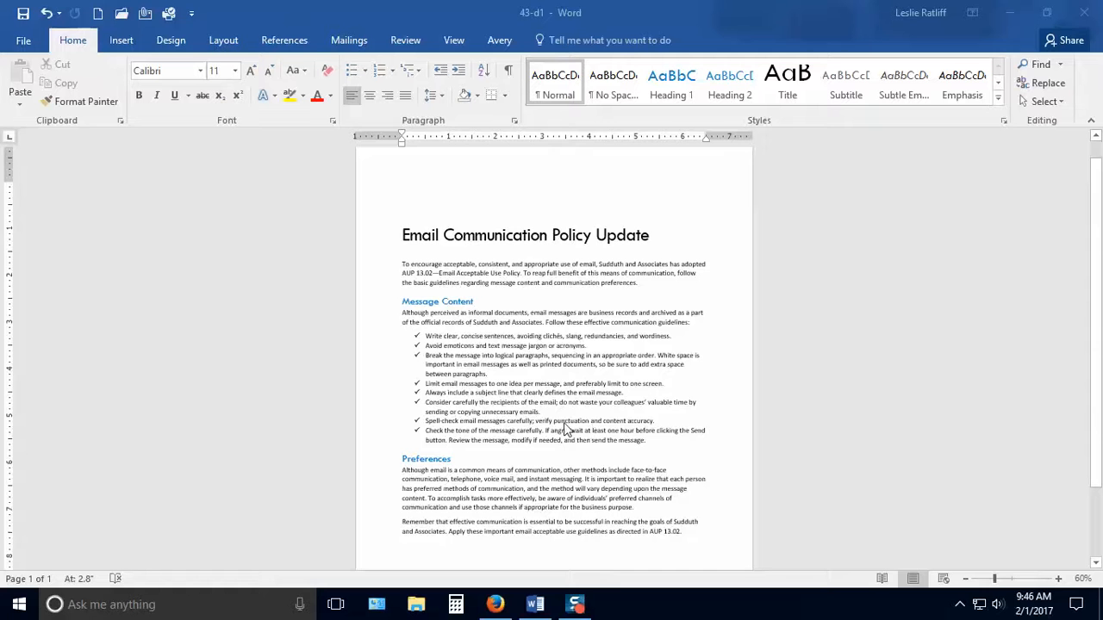
pyautogui.scroll(1, 569, 424)
pyautogui.scroll(-3, 569, 421)
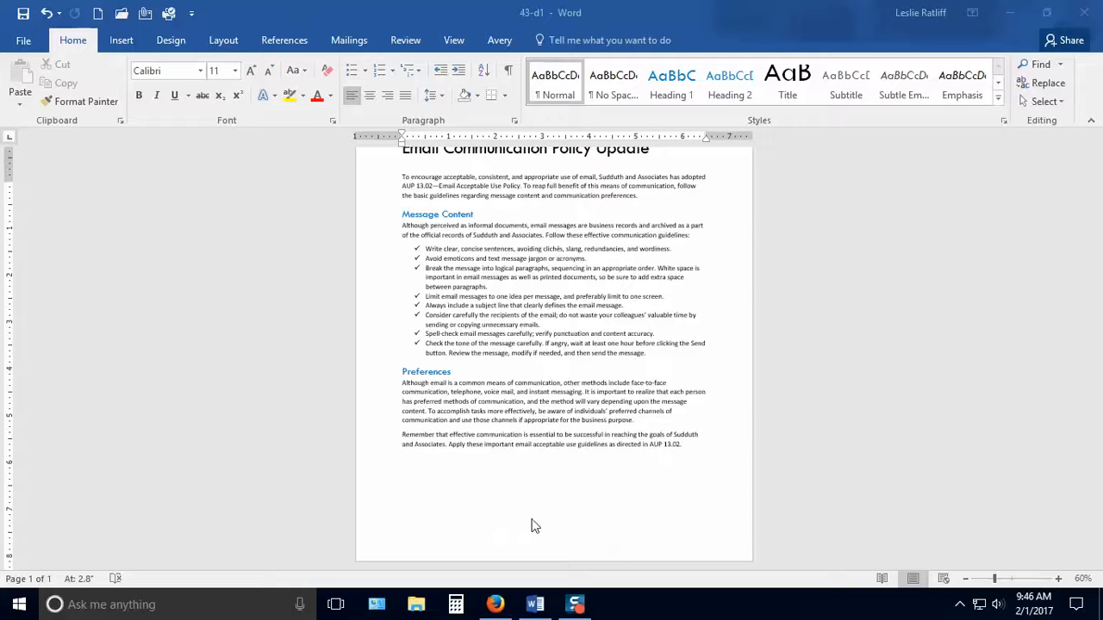
pyautogui.scroll(1, 726, 426)
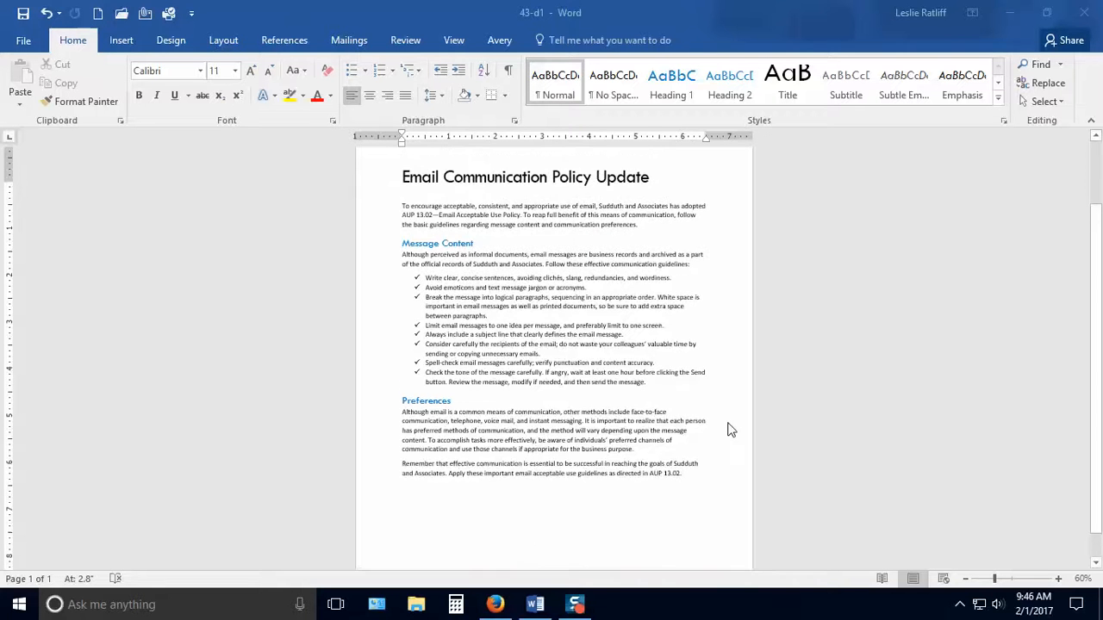
pyautogui.scroll(1, 730, 429)
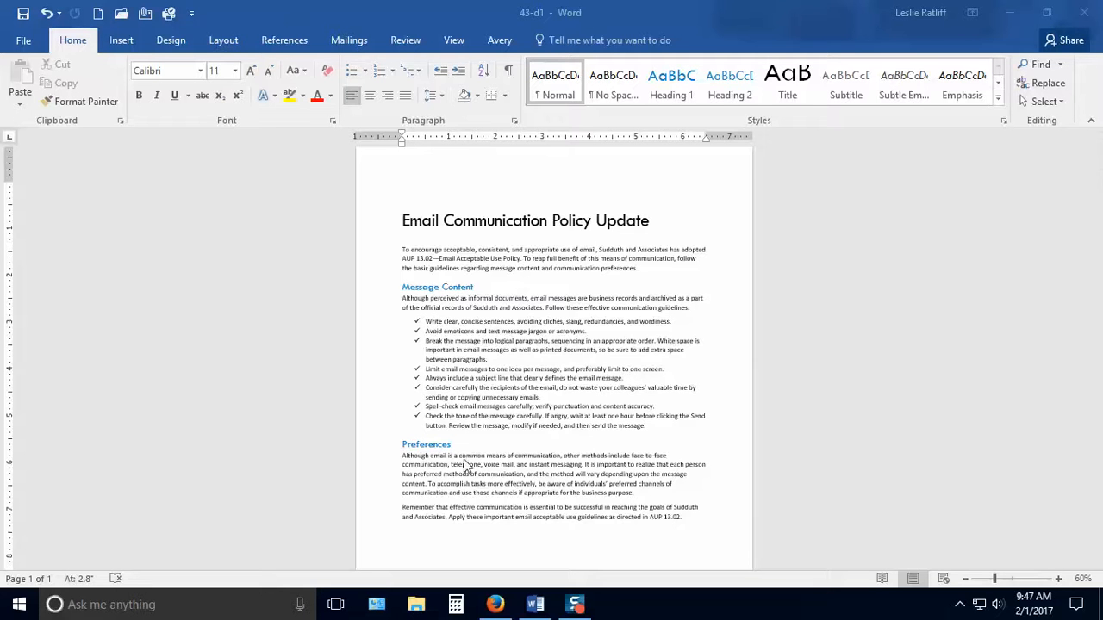
pyautogui.scroll(-2, 472, 517)
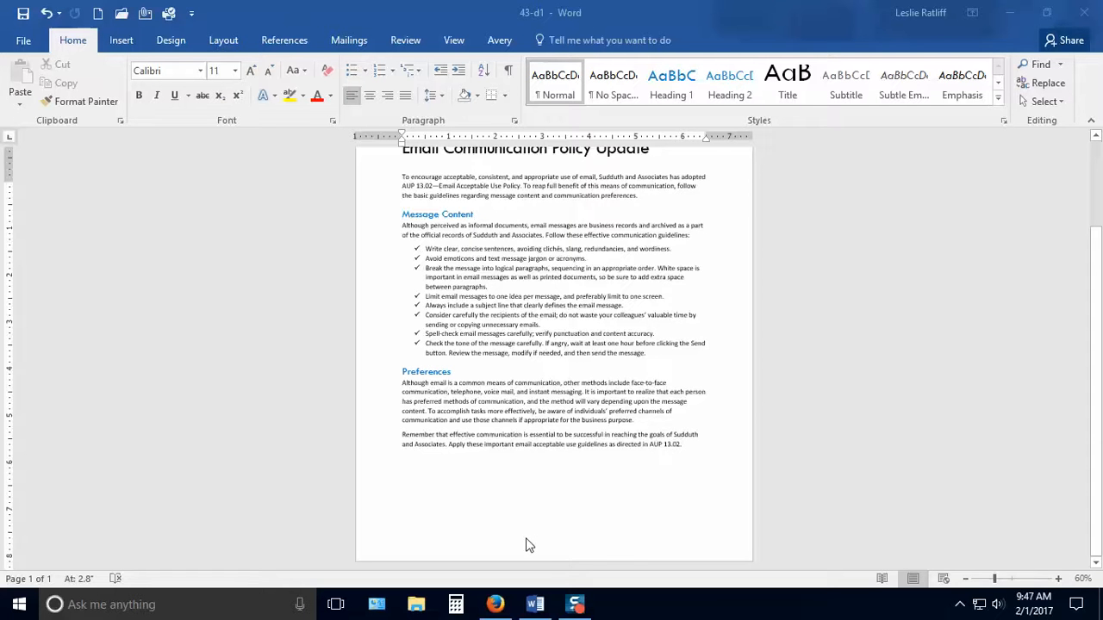
# Insert a footnote directly after the sentence ending "Email Acceptable Use Policy." in the opening paragraph.
pyautogui.click(1059, 579)
pyautogui.click(1059, 579)
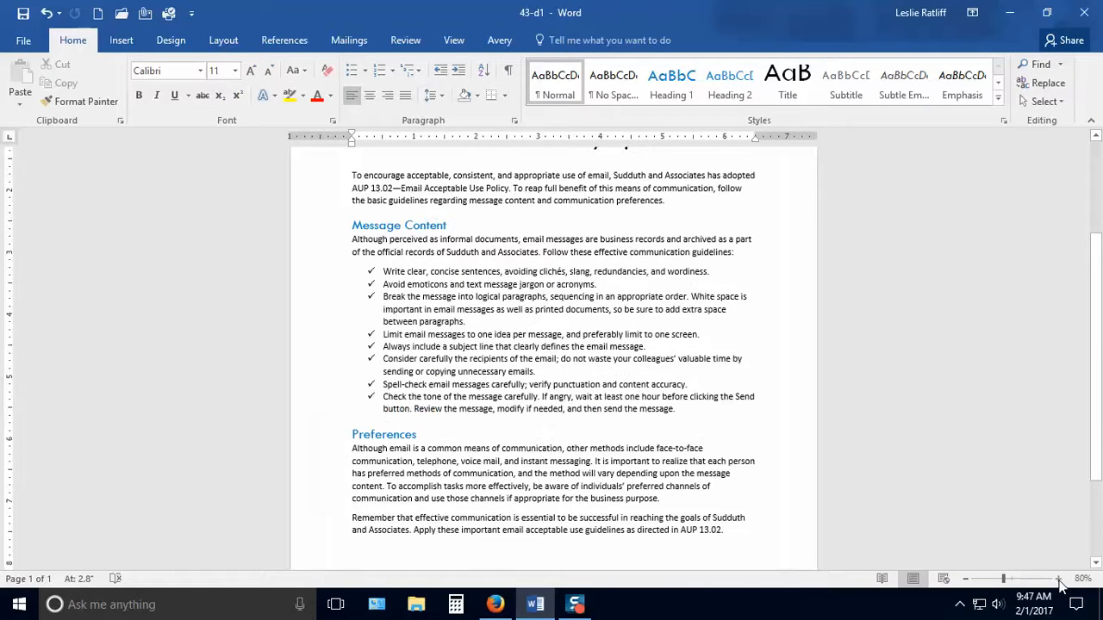
pyautogui.click(1059, 579)
pyautogui.click(1059, 579)
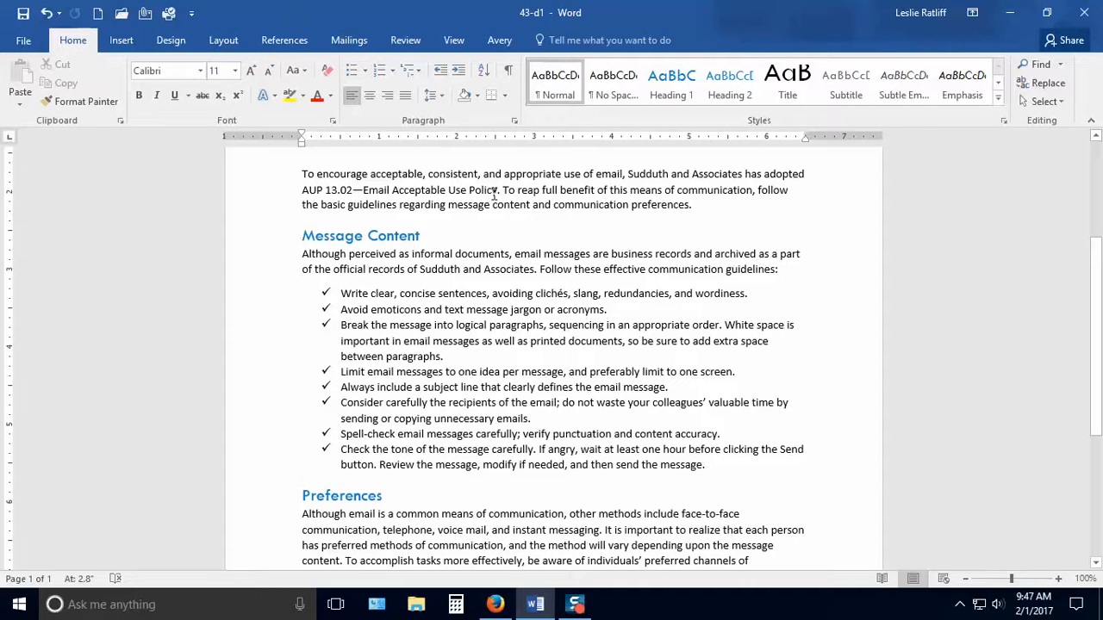
pyautogui.click(1058, 579)
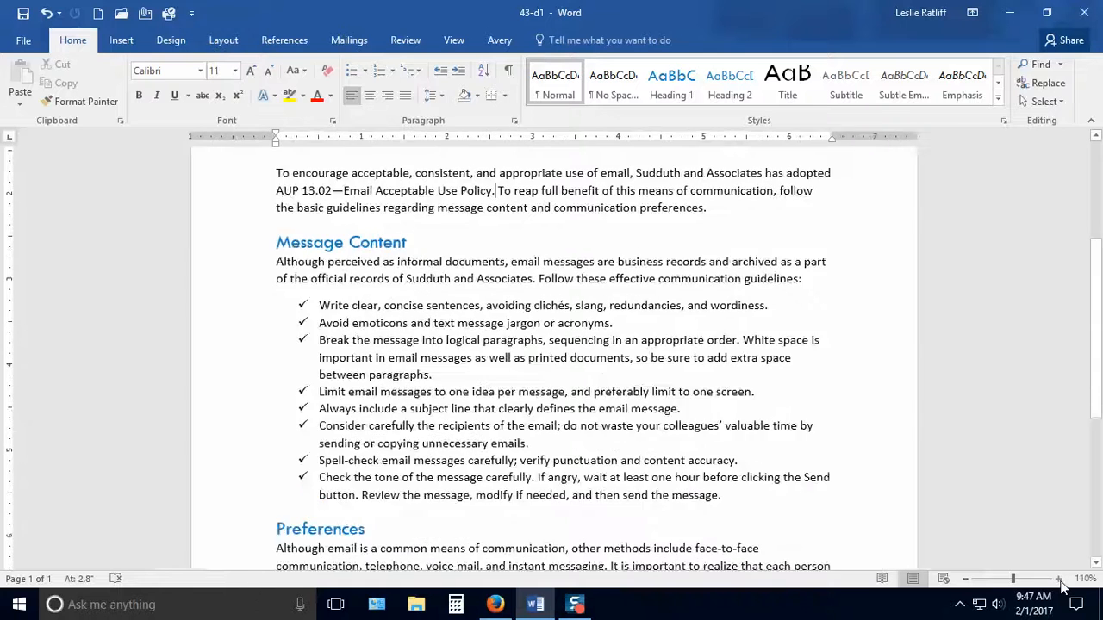
pyautogui.click(1058, 579)
pyautogui.click(1058, 579)
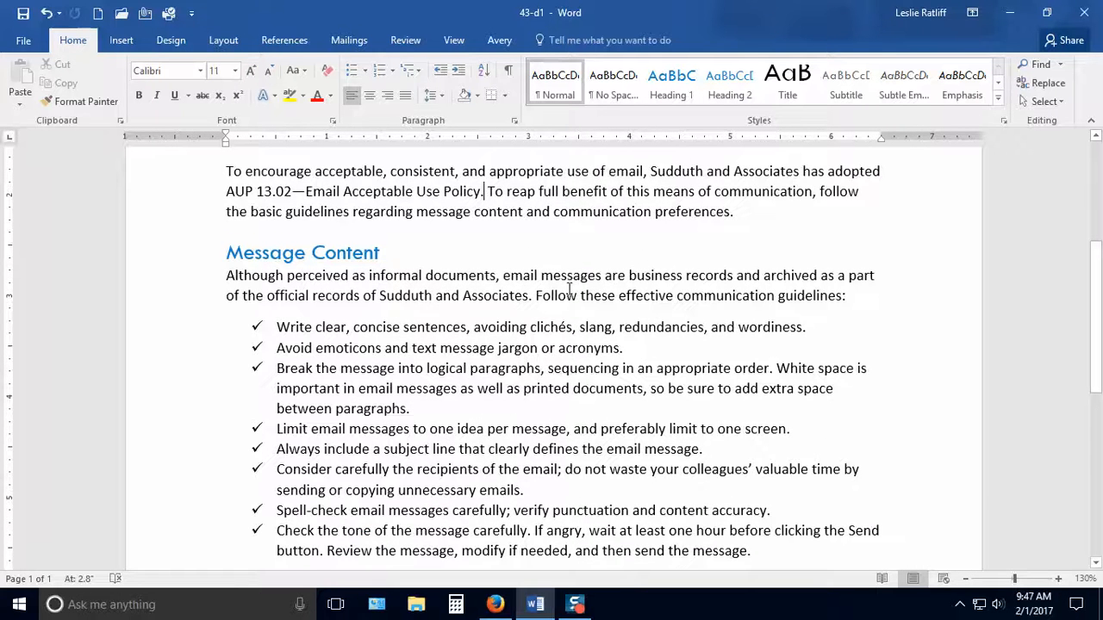
pyautogui.scroll(2, 569, 290)
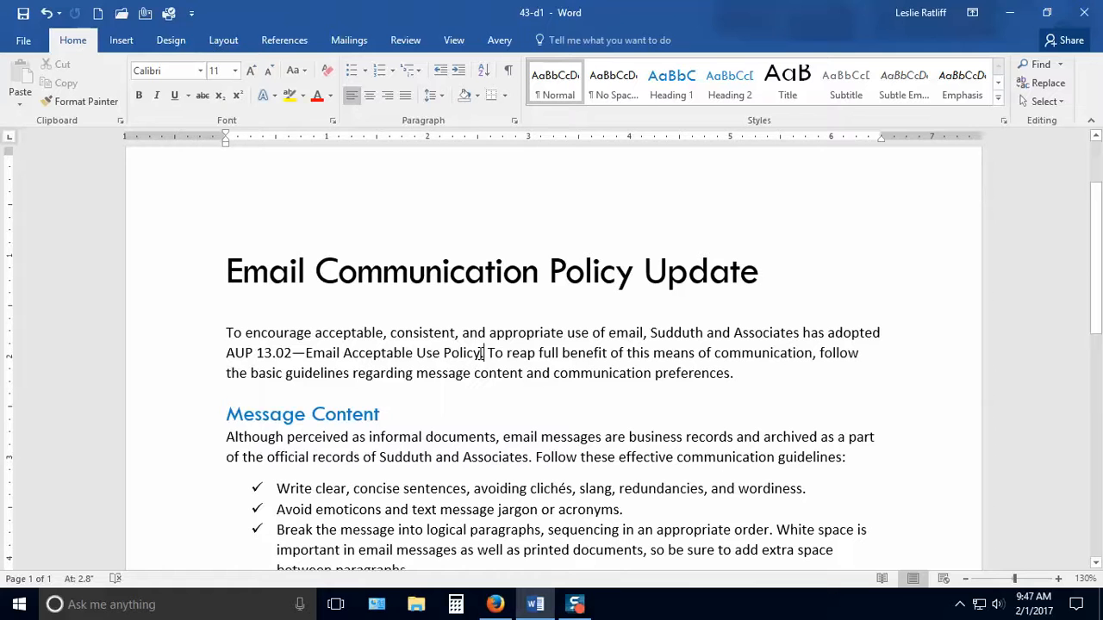
pyautogui.click(485, 353)
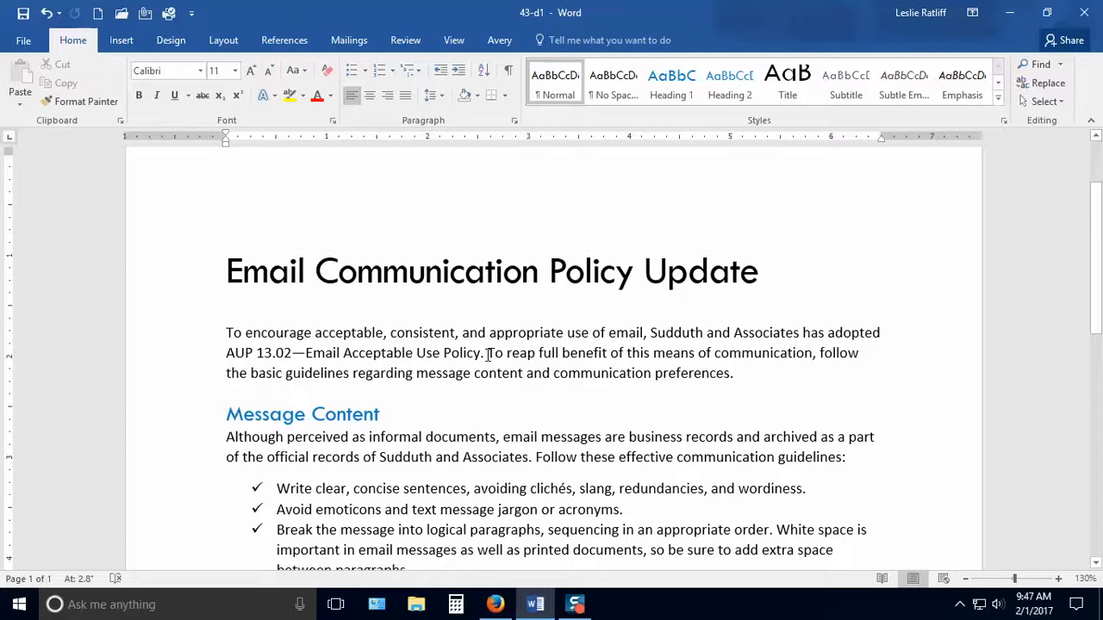
pyautogui.click(285, 41)
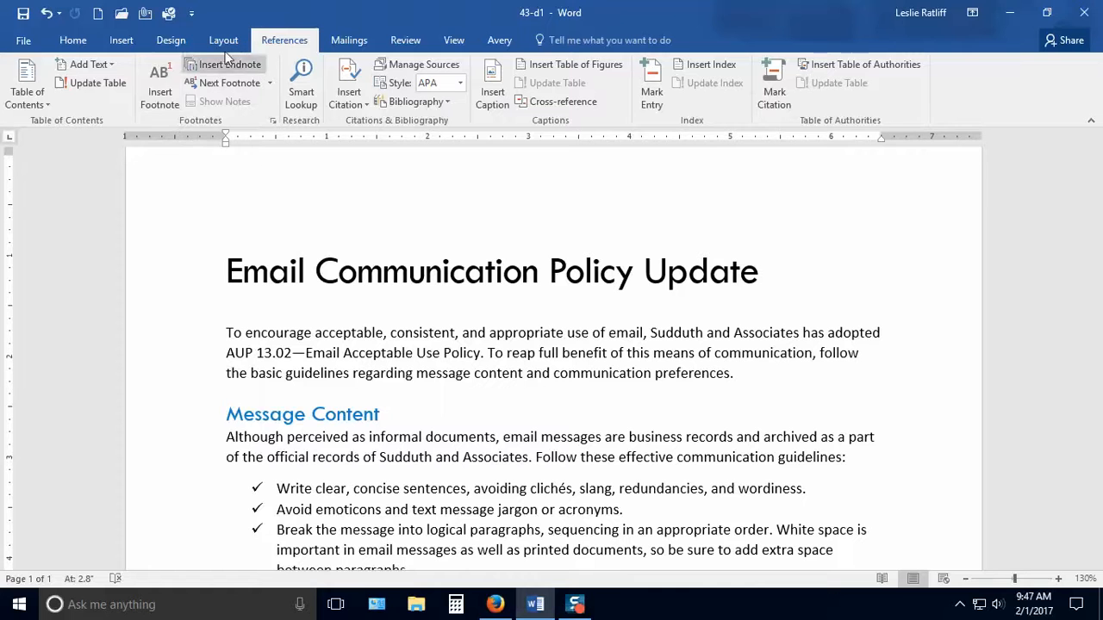
pyautogui.click(162, 99)
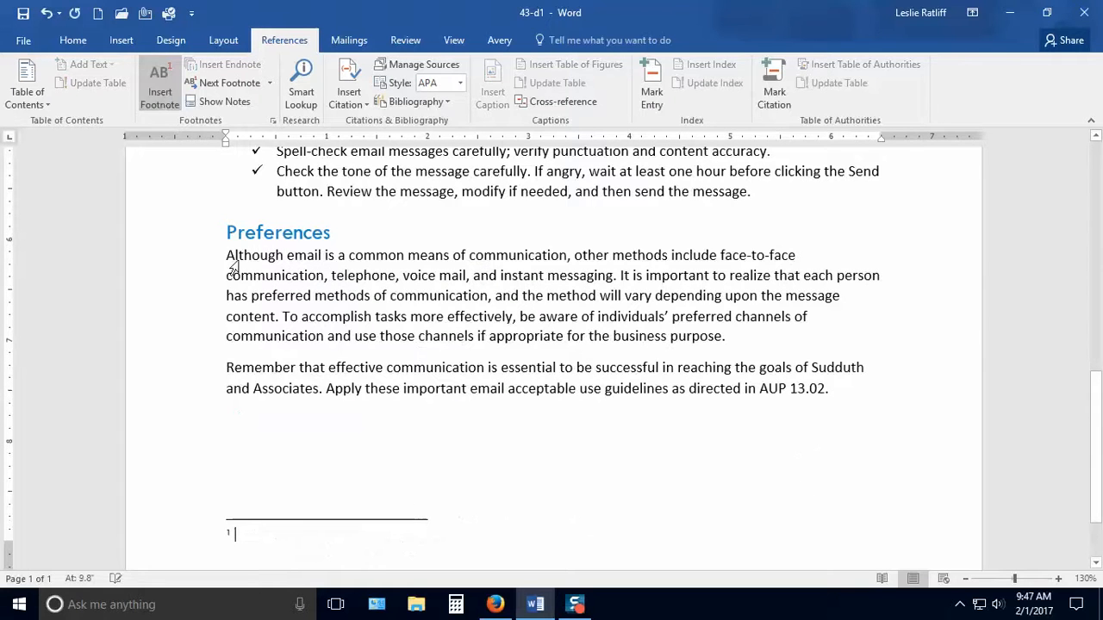
# Examine the footnote reference mark in the opening paragraph and its matching note area at the foot of the page.
pyautogui.scroll(4, 736, 404)
pyautogui.scroll(4, 736, 405)
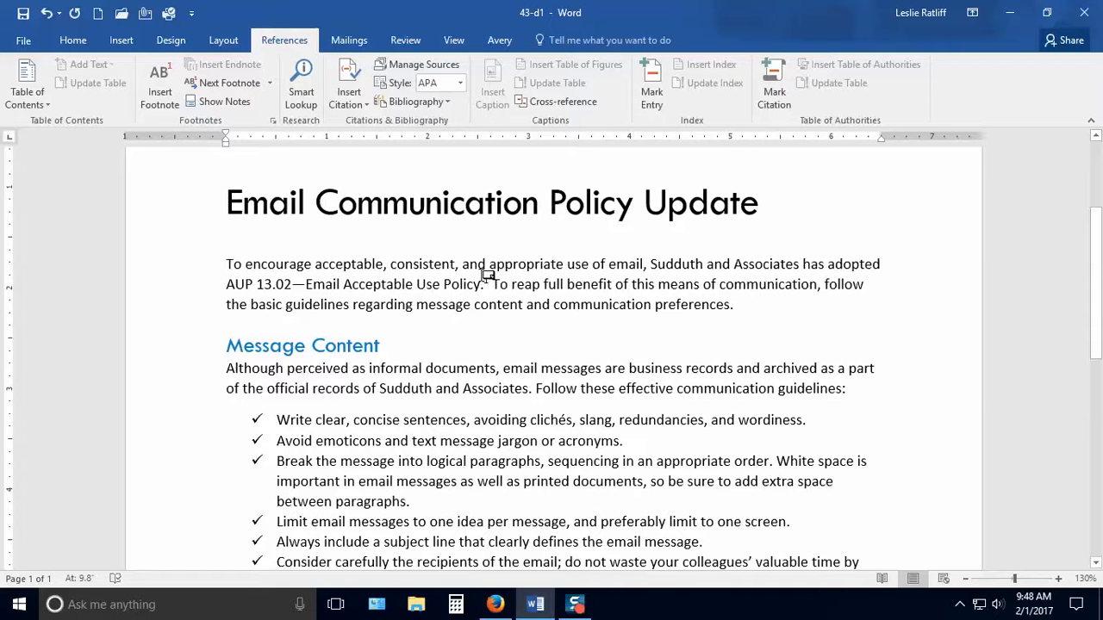
pyautogui.moveTo(486, 285)
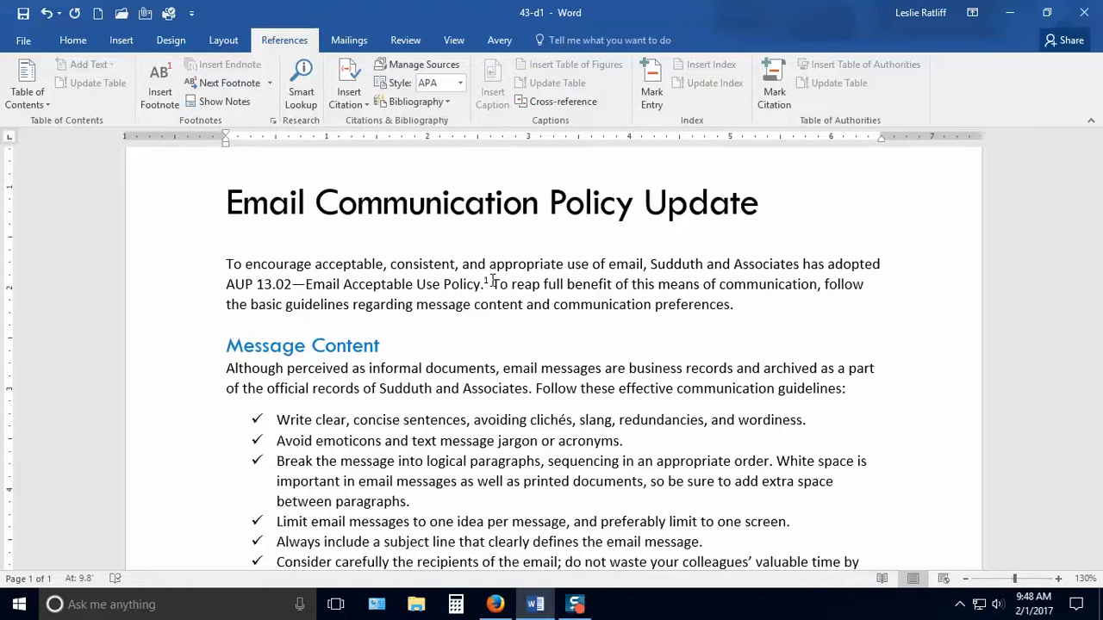
pyautogui.scroll(-1, 493, 282)
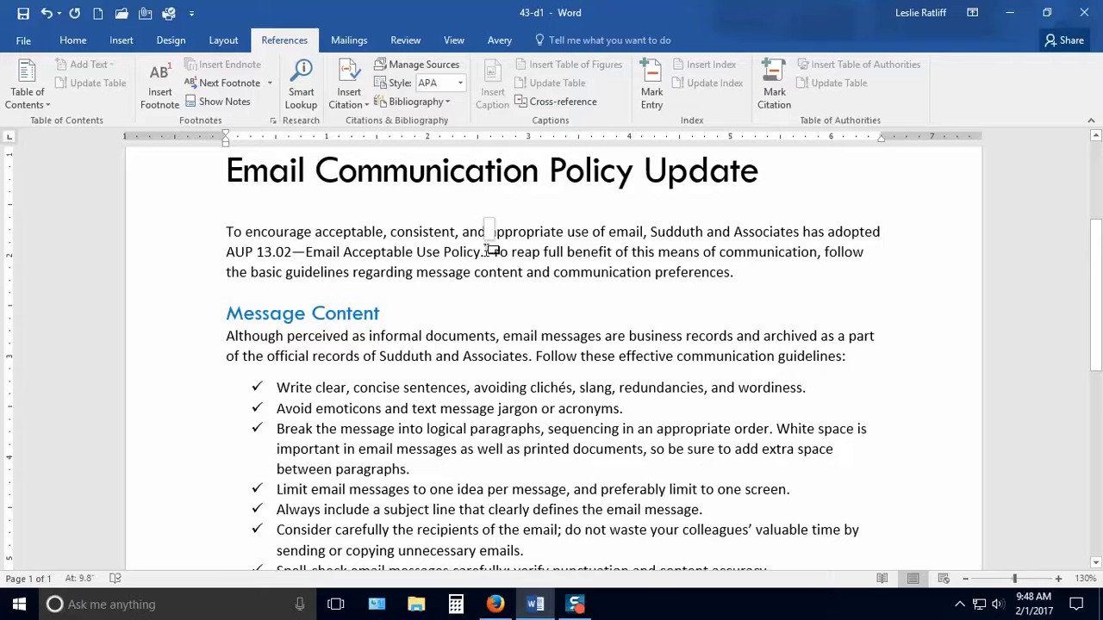
pyautogui.scroll(-3, 488, 250)
pyautogui.scroll(-9, 488, 250)
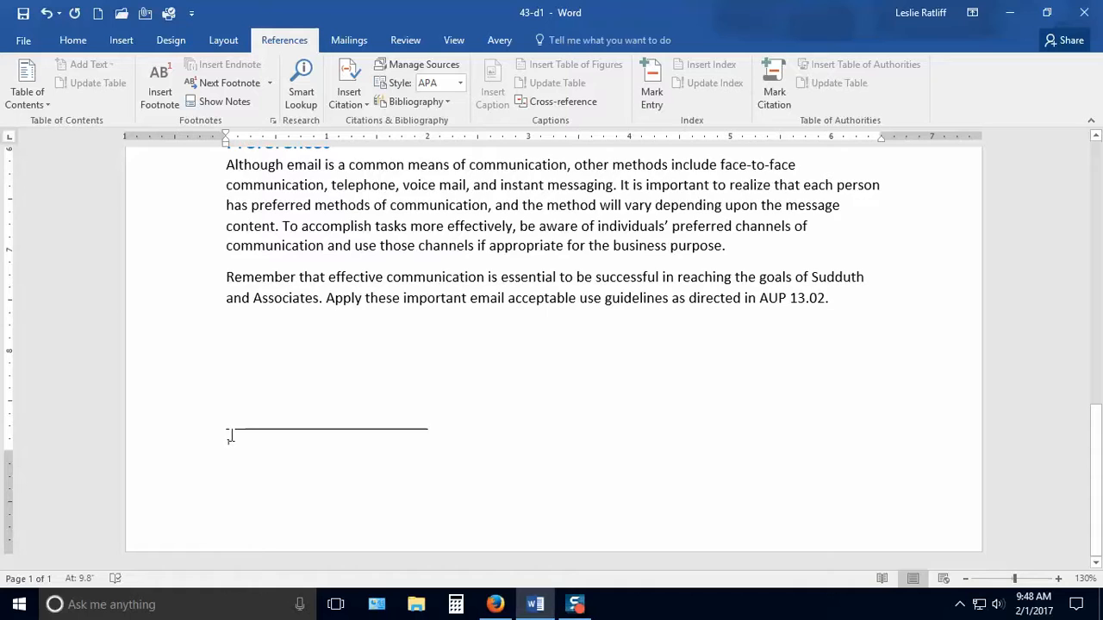
pyautogui.scroll(10, 482, 457)
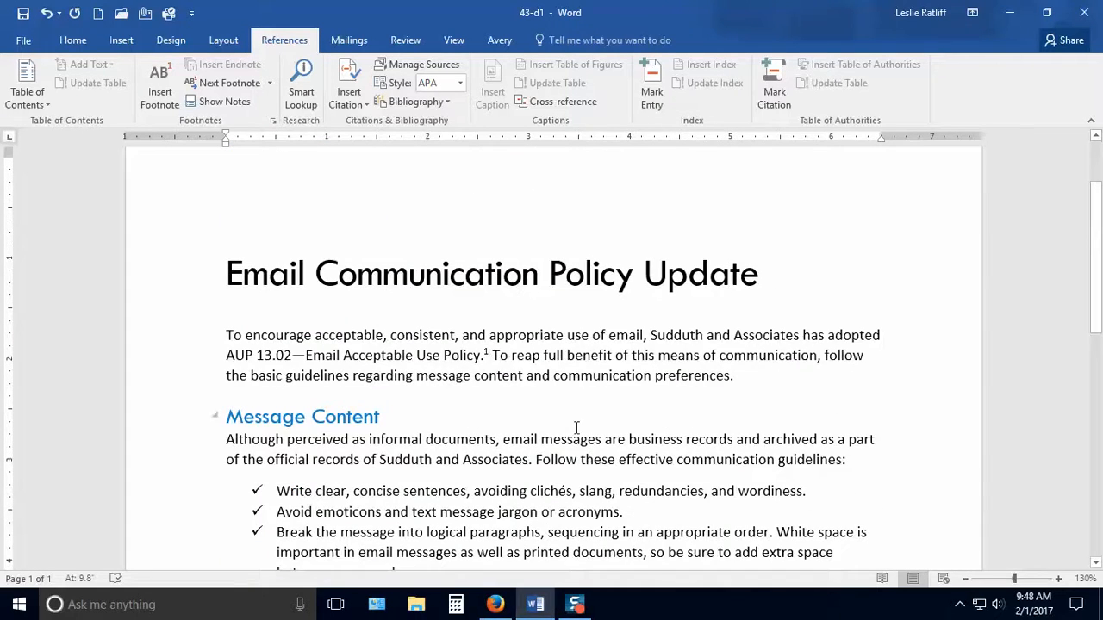
pyautogui.scroll(-10, 589, 463)
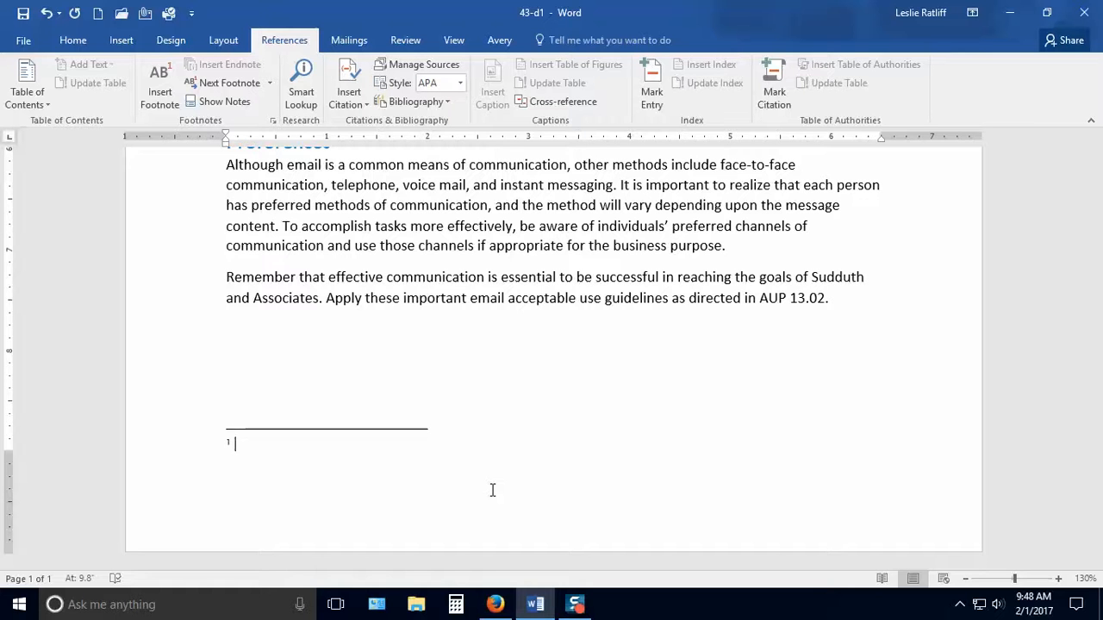
# Write the first footnote's text: "All computers are installed with the Windows 10 operating system and Office 2016.".
pyautogui.write('All computers are installed')
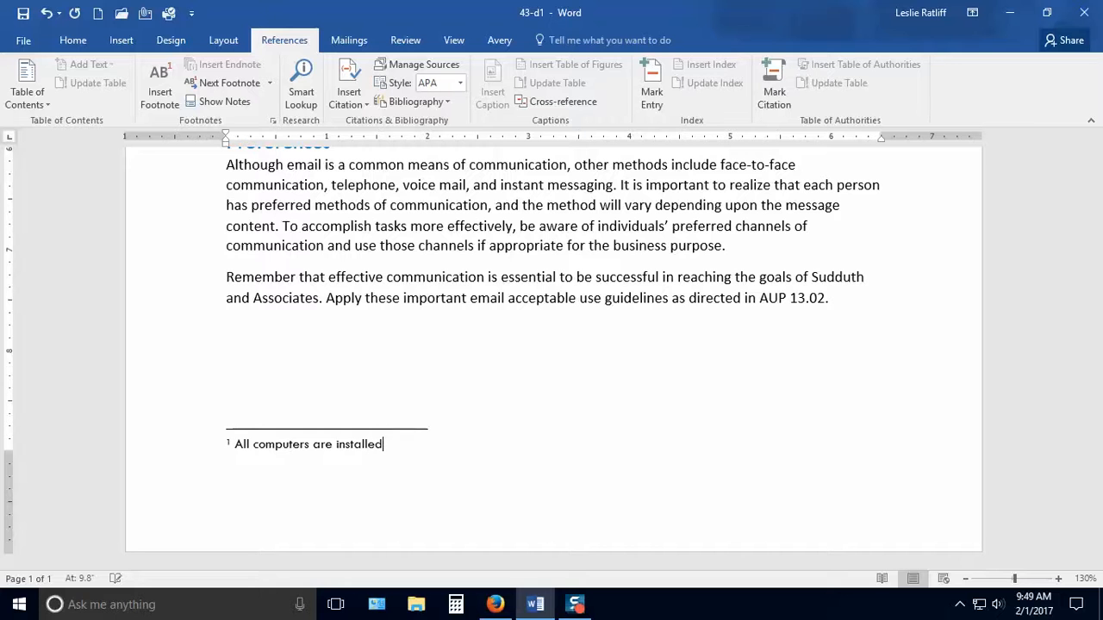
pyautogui.write(' with the Windows 10 operating sy')
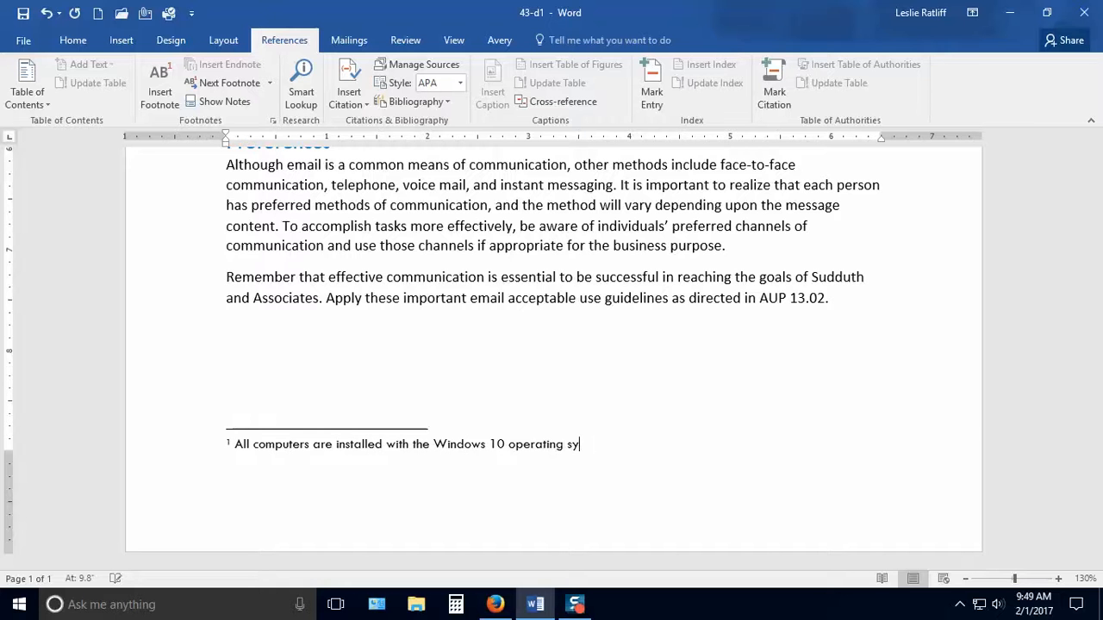
pyautogui.write('stem and Office 2016.')
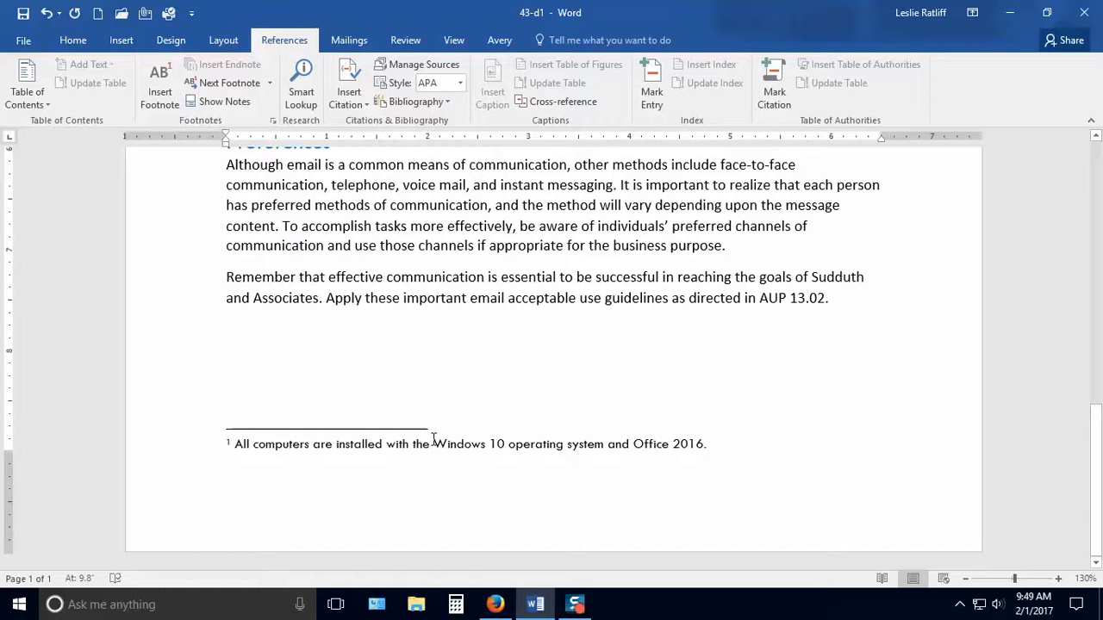
# Italicize "Windows 10" and "Office 2016" in the footnote text.
pyautogui.moveTo(434, 444); pyautogui.dragTo(503, 450)
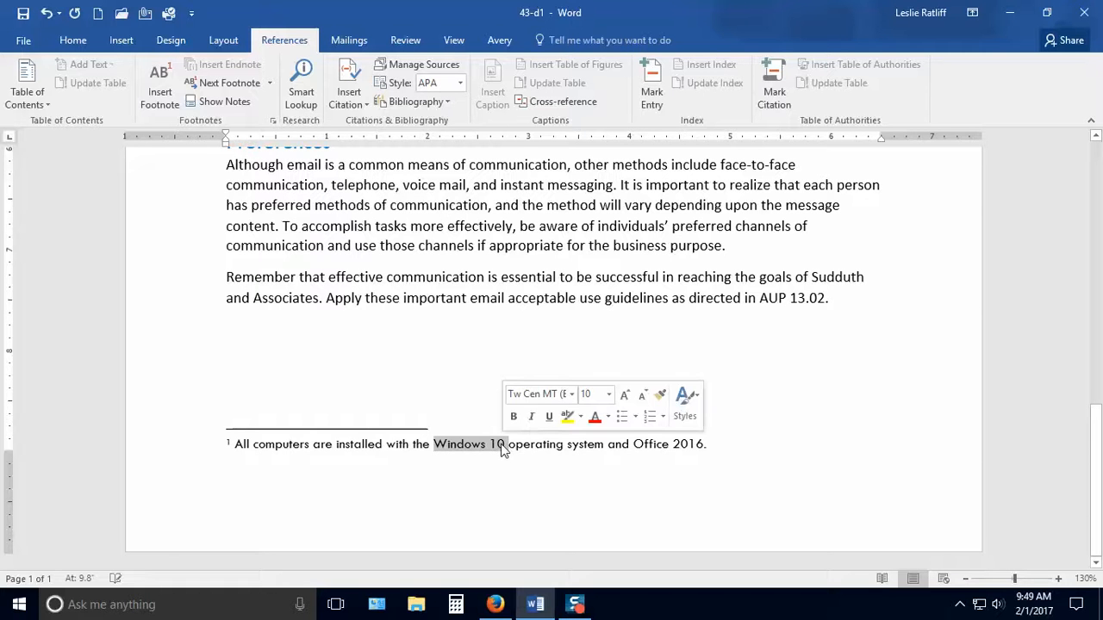
pyautogui.click(531, 421)
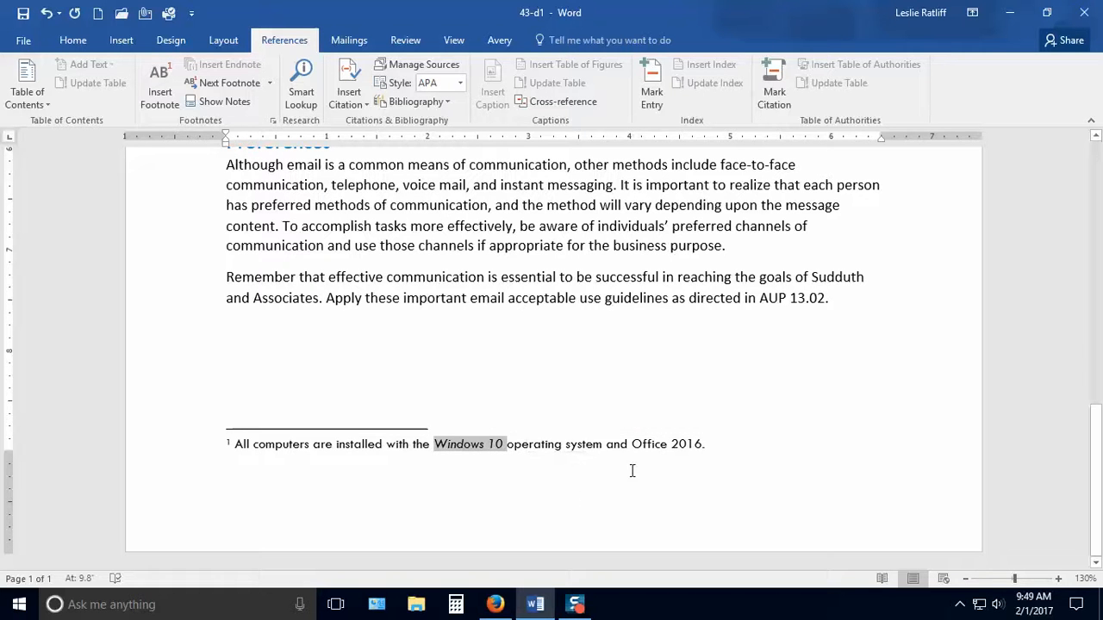
pyautogui.moveTo(634, 444); pyautogui.dragTo(697, 454)
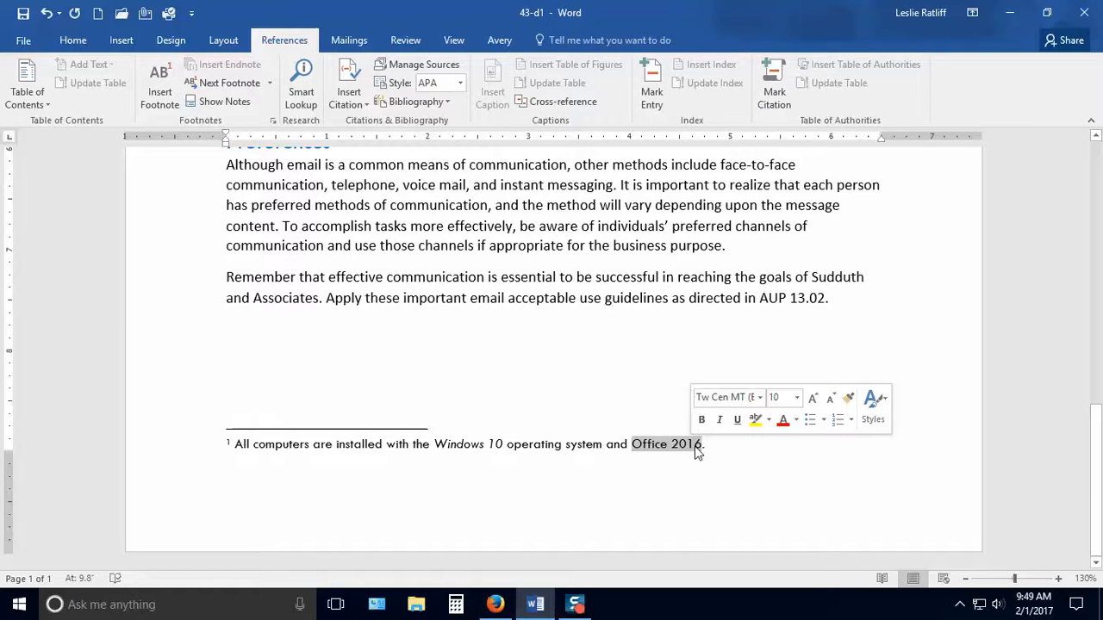
pyautogui.click(720, 422)
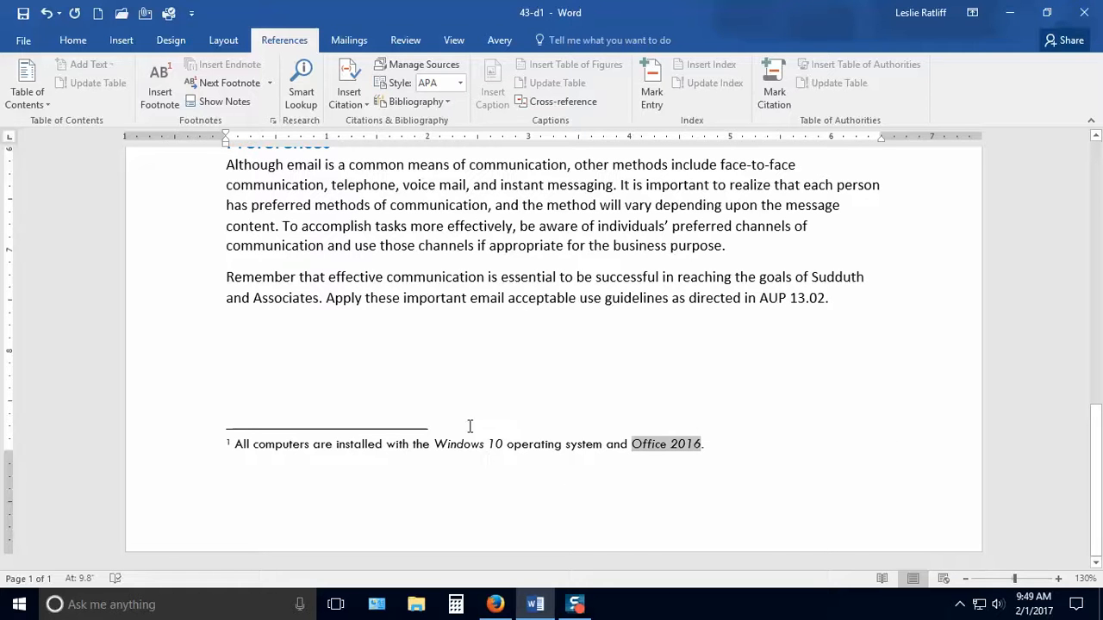
# Compare the font and size of the footnote text with those of the Preferences body paragraph.
pyautogui.click(719, 439)
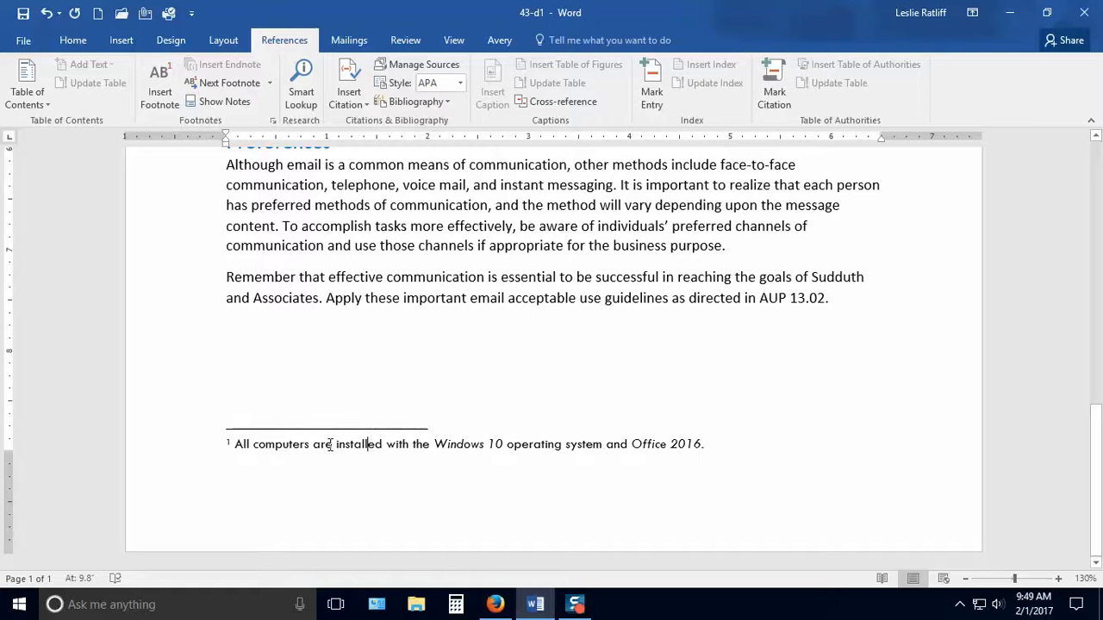
pyautogui.click(71, 43)
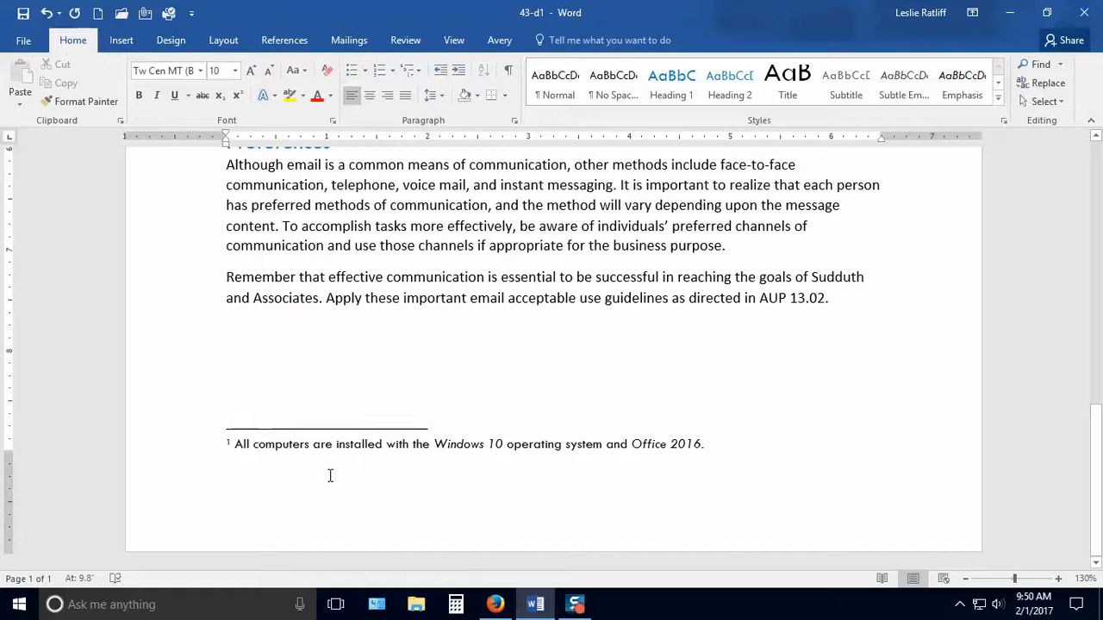
pyautogui.click(463, 226)
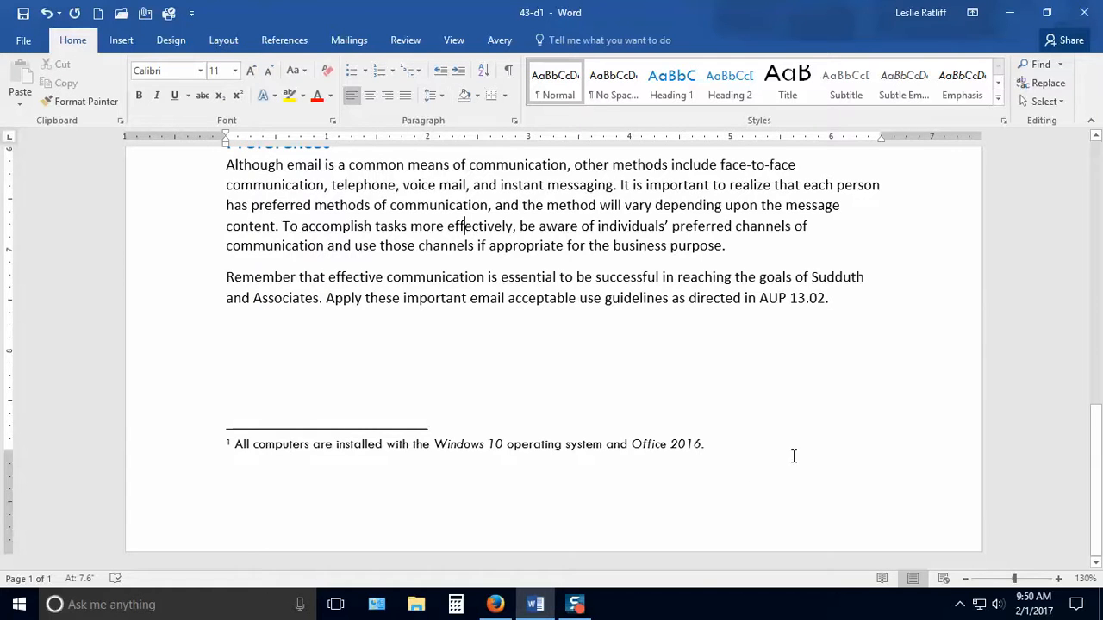
# Insert a second footnote directly after the word "methods" in the first sentence under Preferences.
pyautogui.scroll(5, 792, 454)
pyautogui.scroll(1, 815, 454)
pyautogui.scroll(-4, 815, 454)
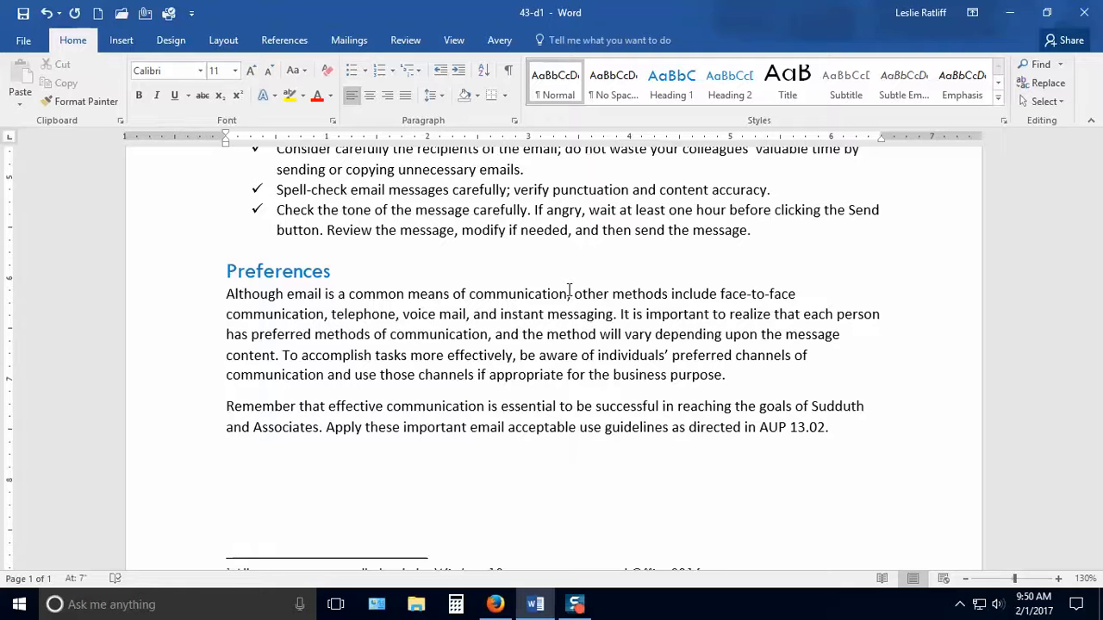
pyautogui.click(297, 41)
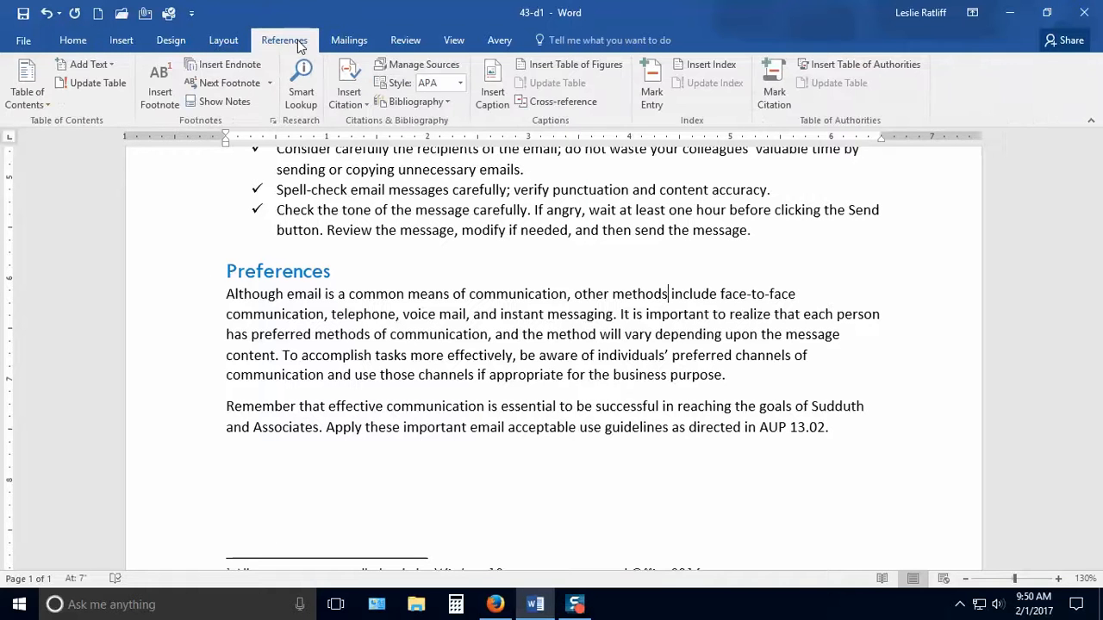
pyautogui.click(166, 103)
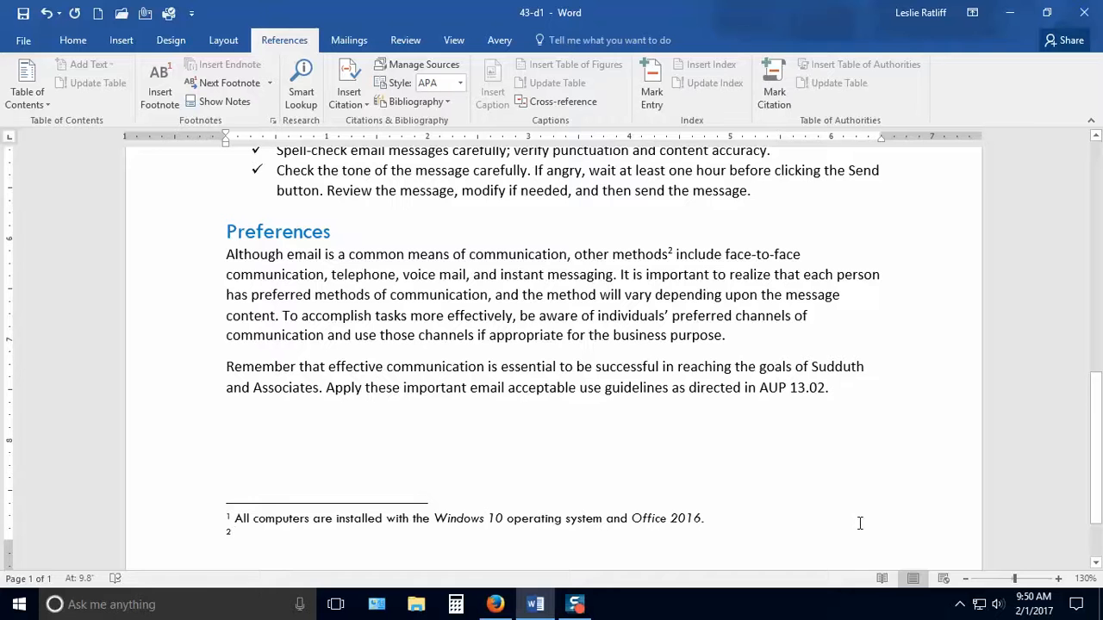
# Write the second footnote's text: "Telephone, voice mail, instant messaging, Cengage 2017, p. 2-92.".
pyautogui.write('Telep')
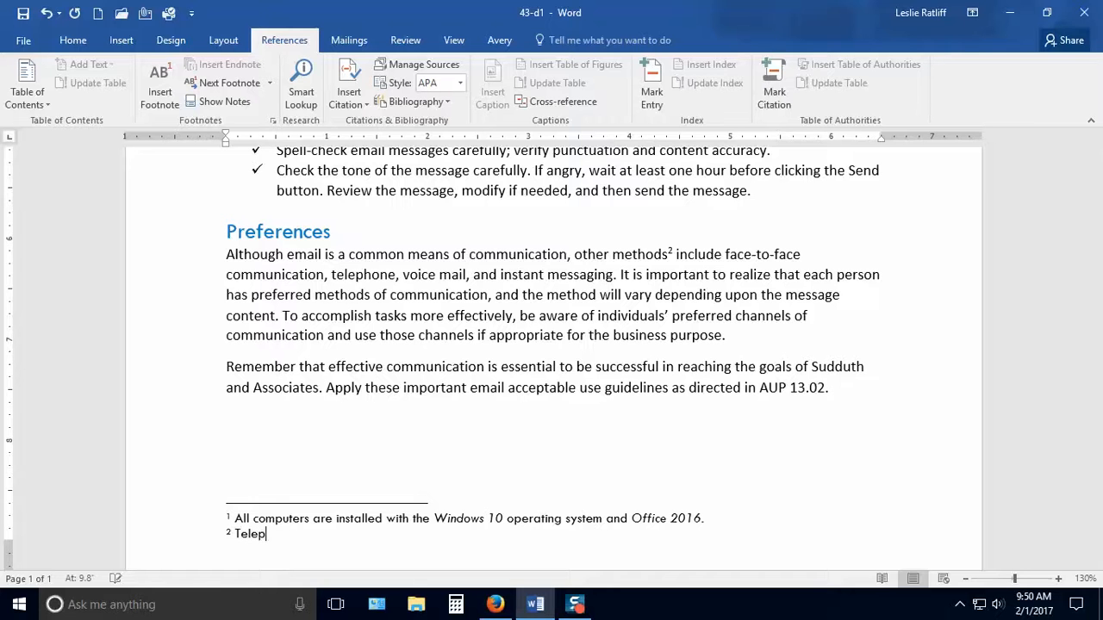
pyautogui.write('hone, voice mail, ins')
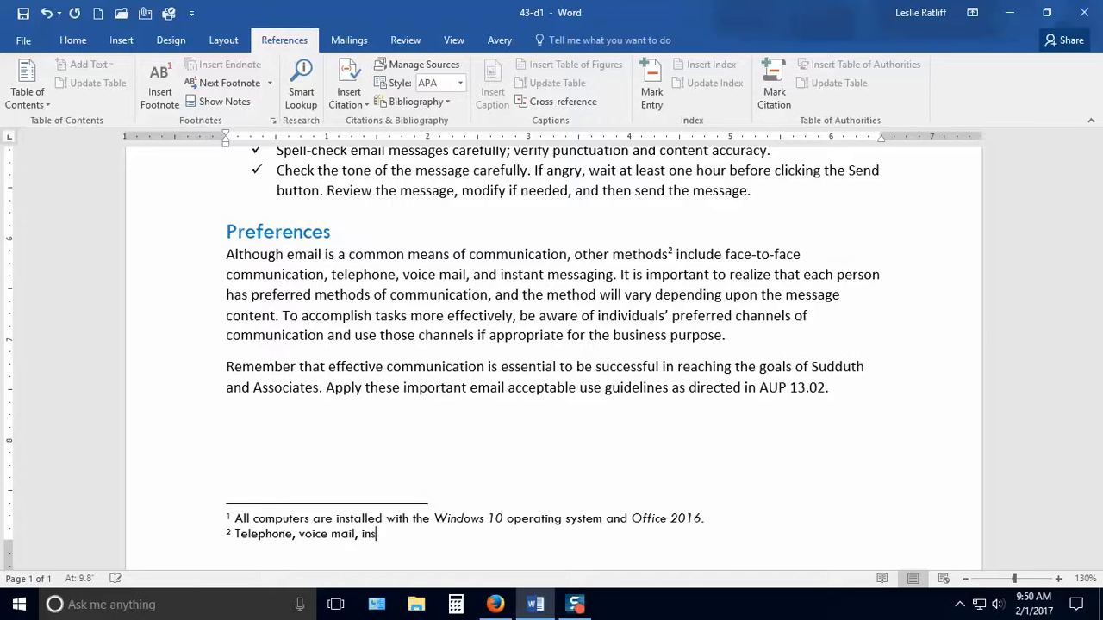
pyautogui.write('tant messaging')
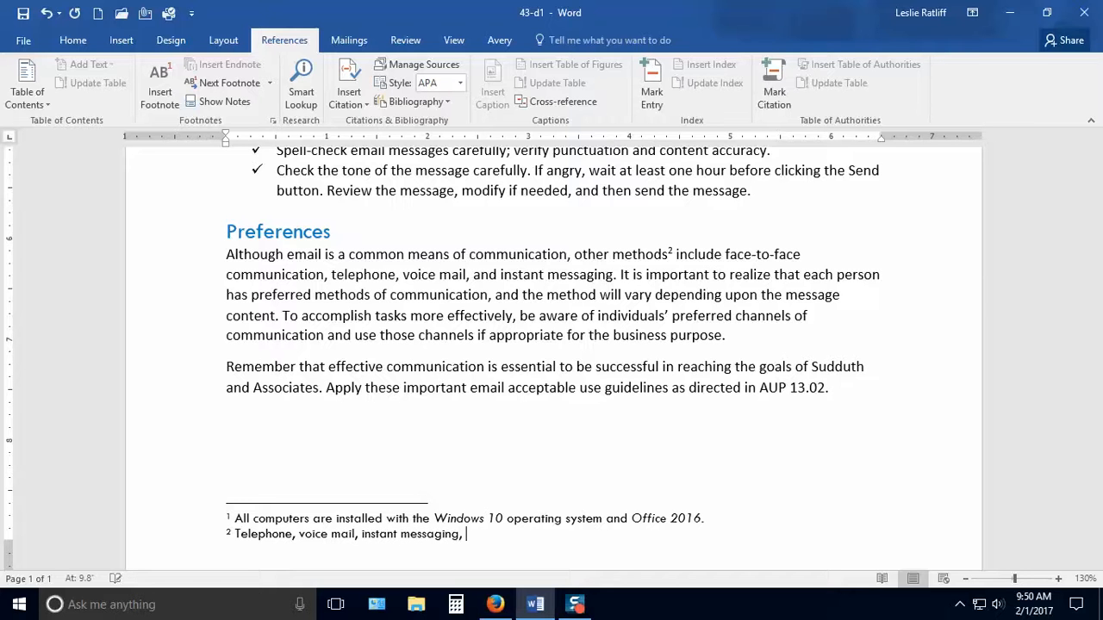
pyautogui.write(', Cengage 2017,')
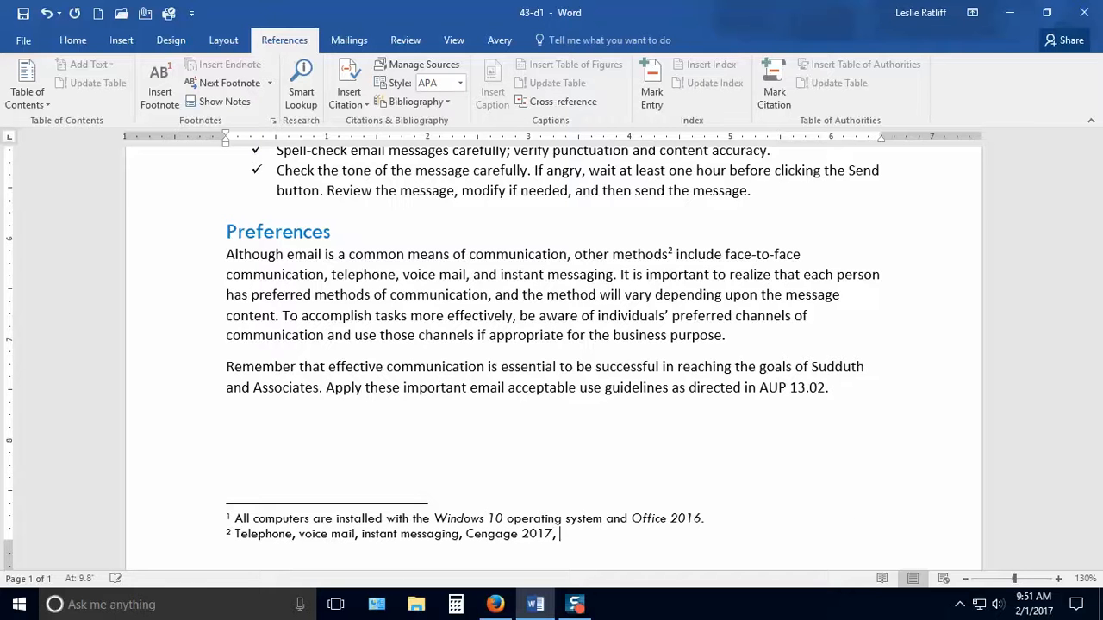
pyautogui.write(' p. 2-92.')
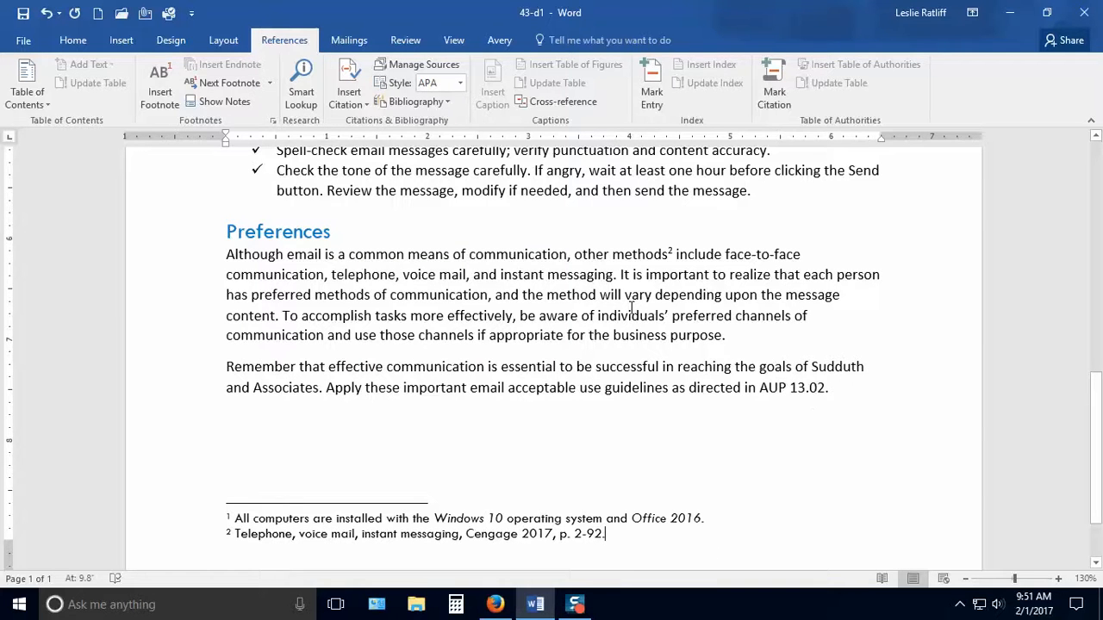
# Preview the second footnote from its reference mark after "methods" under Preferences, and delete that mark to remove the footnote.
pyautogui.scroll(4, 842, 505)
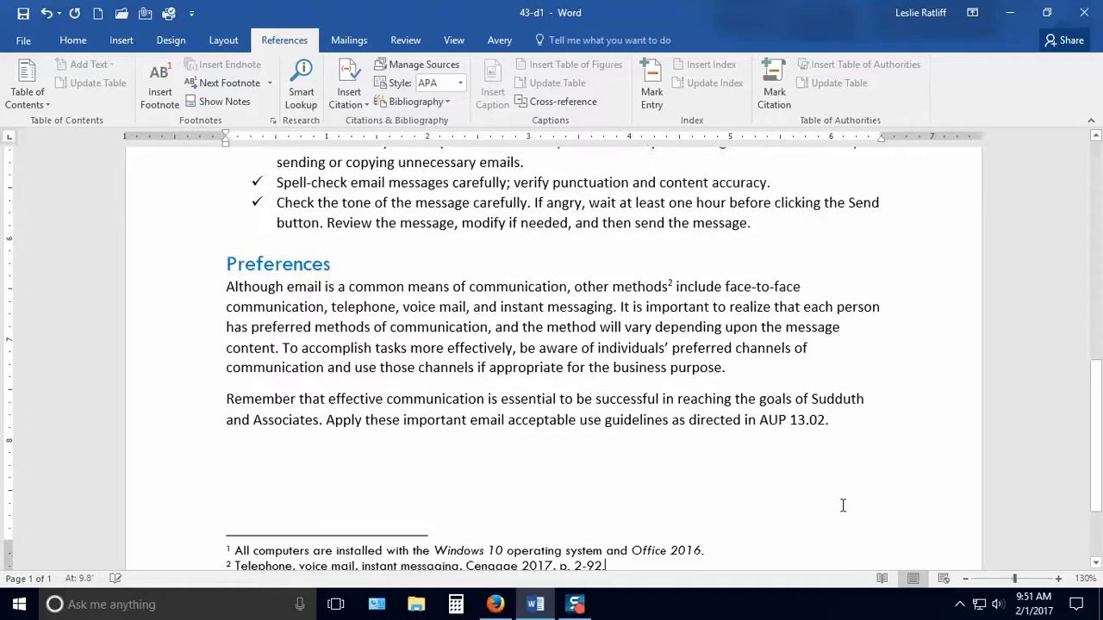
pyautogui.scroll(4, 841, 505)
pyautogui.scroll(-9, 842, 500)
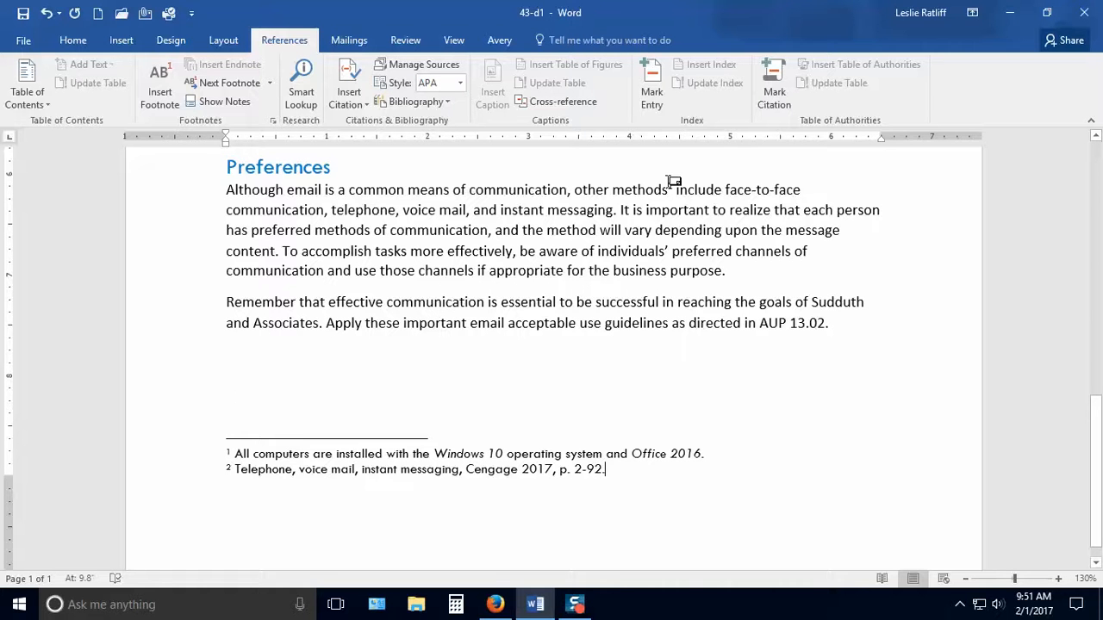
pyautogui.moveTo(676, 184)
pyautogui.doubleClick(669, 187)
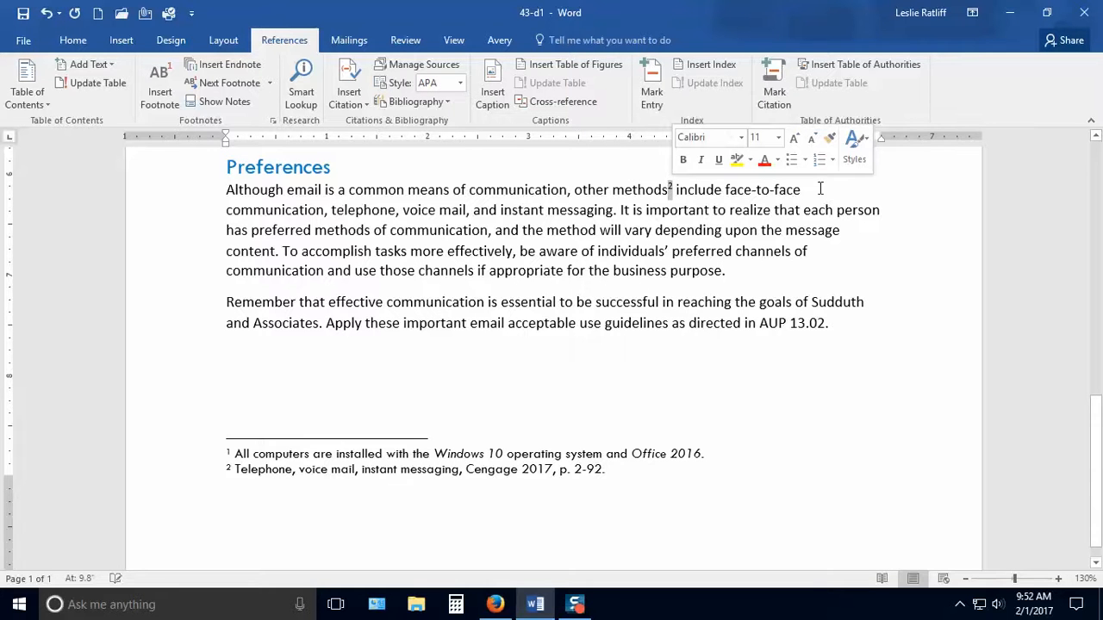
pyautogui.press('Delete')
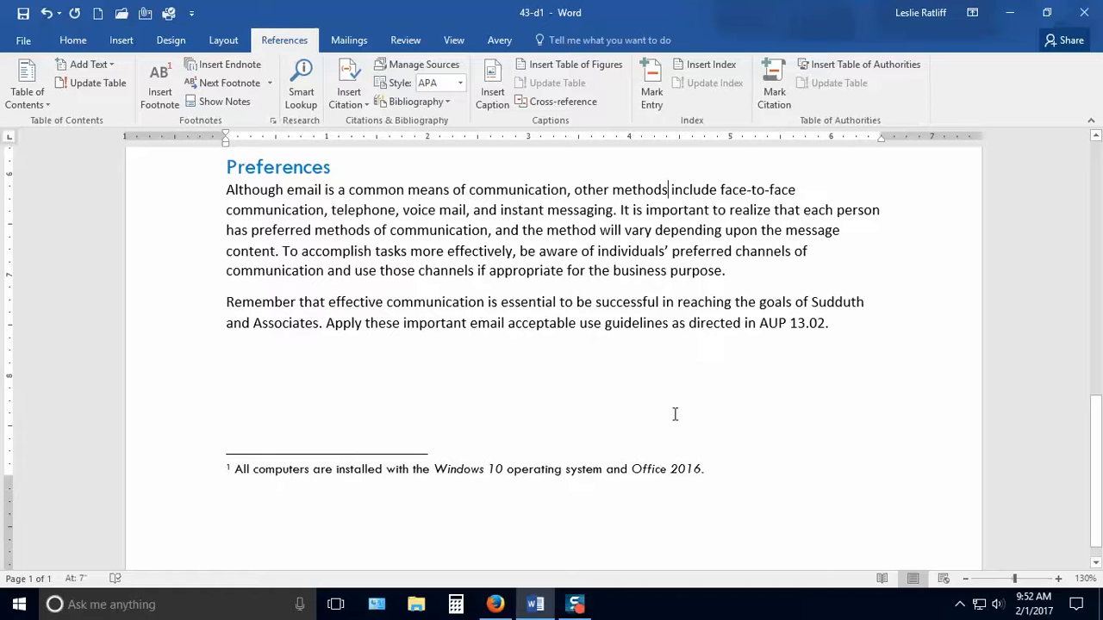
pyautogui.scroll(4, 676, 414)
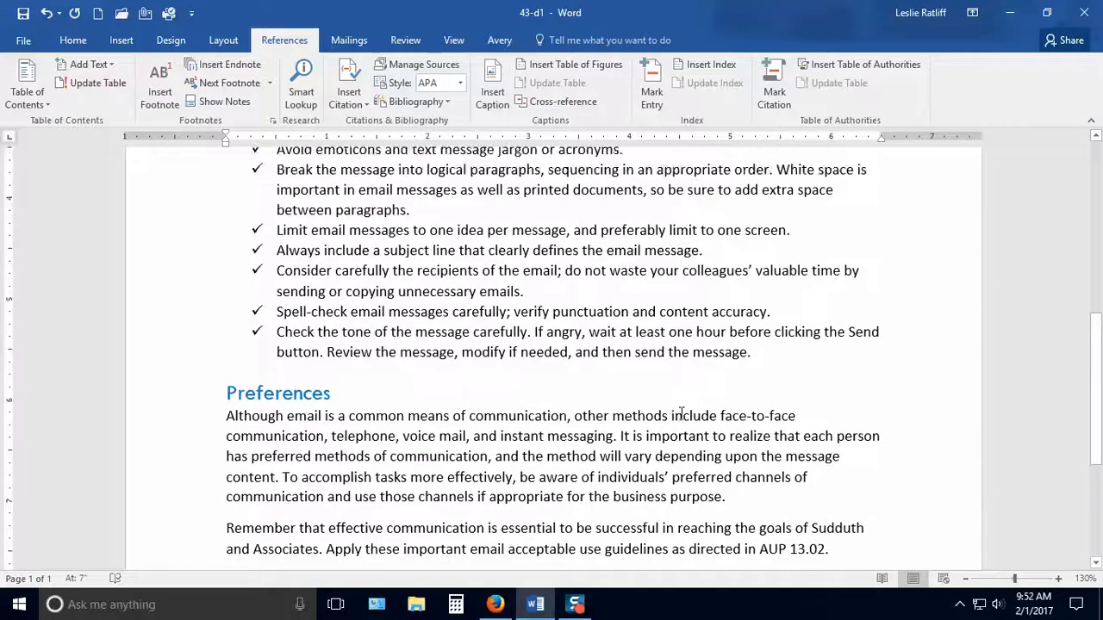
pyautogui.scroll(8, 681, 415)
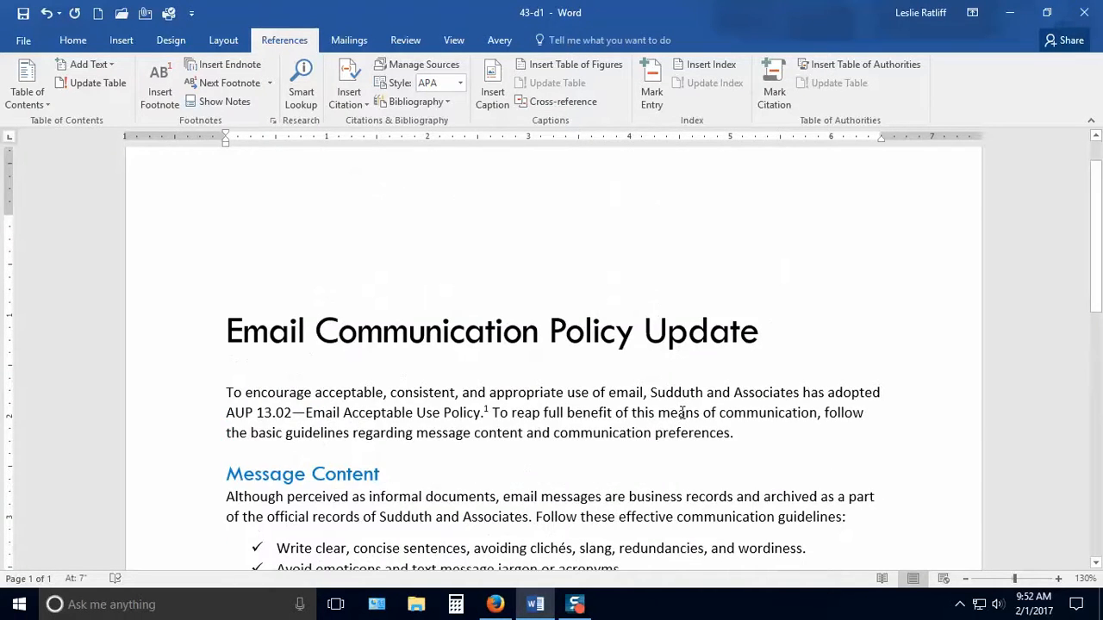
pyautogui.scroll(2, 680, 414)
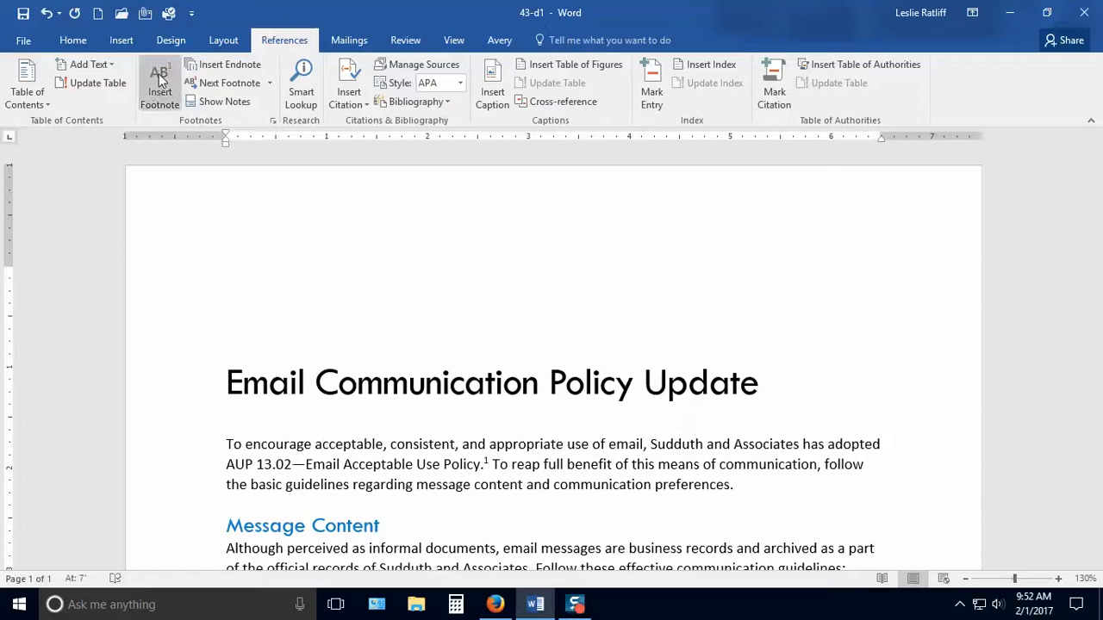